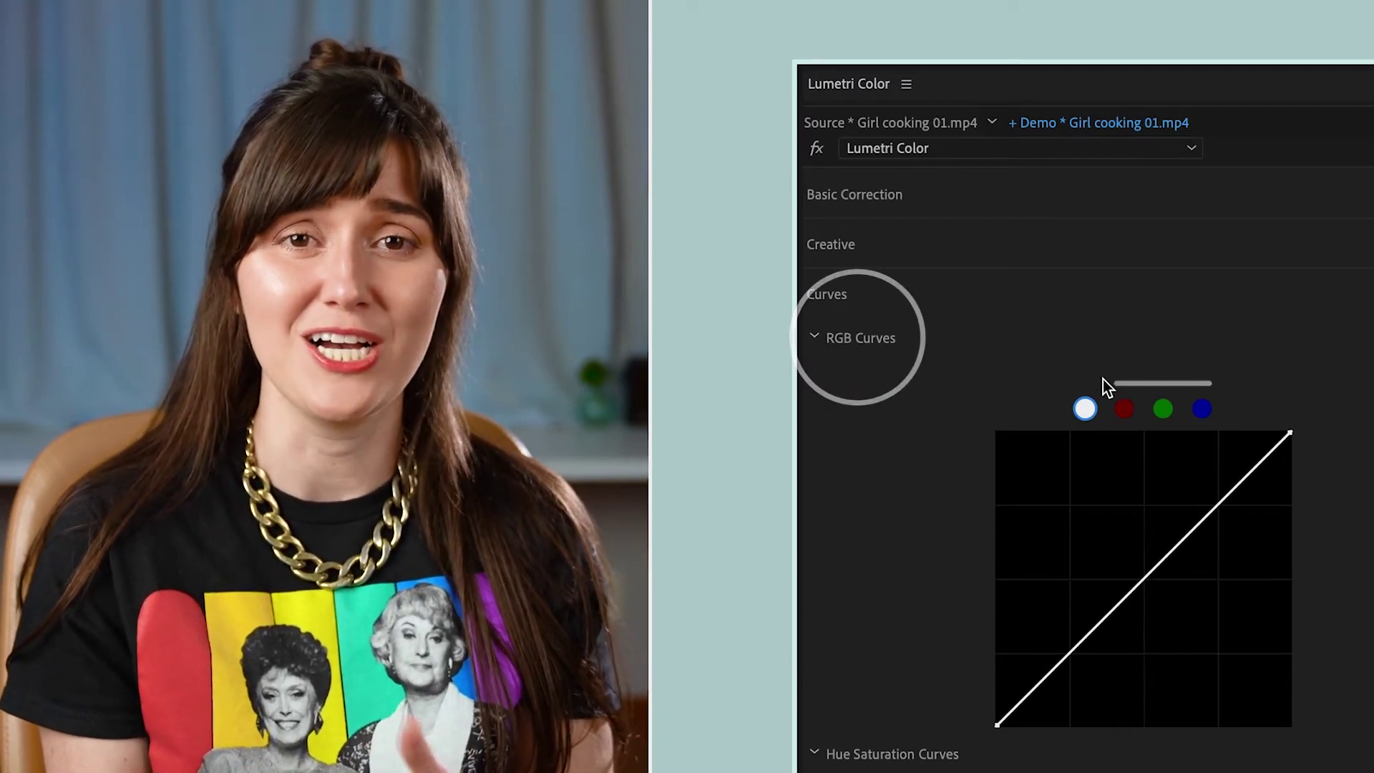
Preview the red, green and blue channel curves in Lumetri RGB Curves.
left_click(1123, 409)
left_click(1163, 409)
left_click(1202, 409)
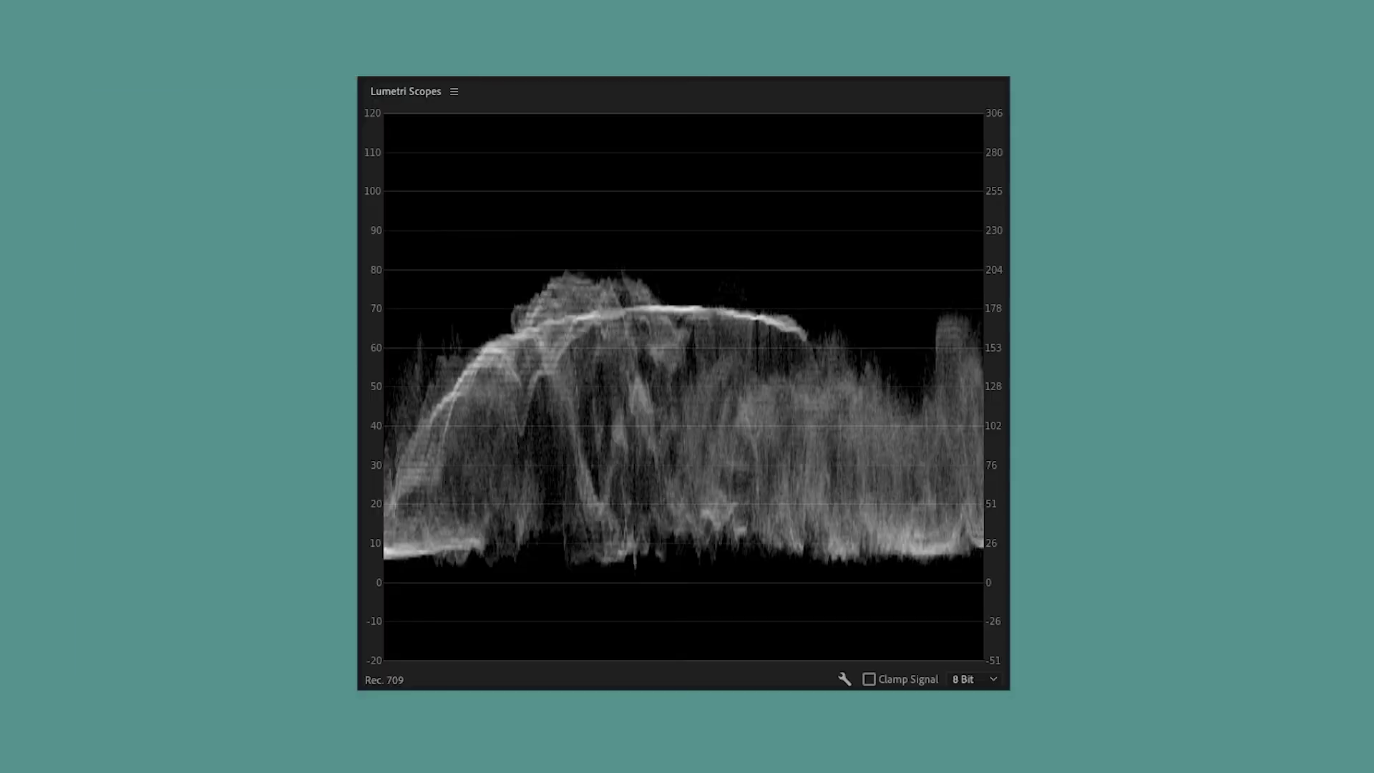
Add Parade (RGB) to the Lumetri Scopes and uncheck Waveform (Luma) so only the parade shows.
right_click(552, 311)
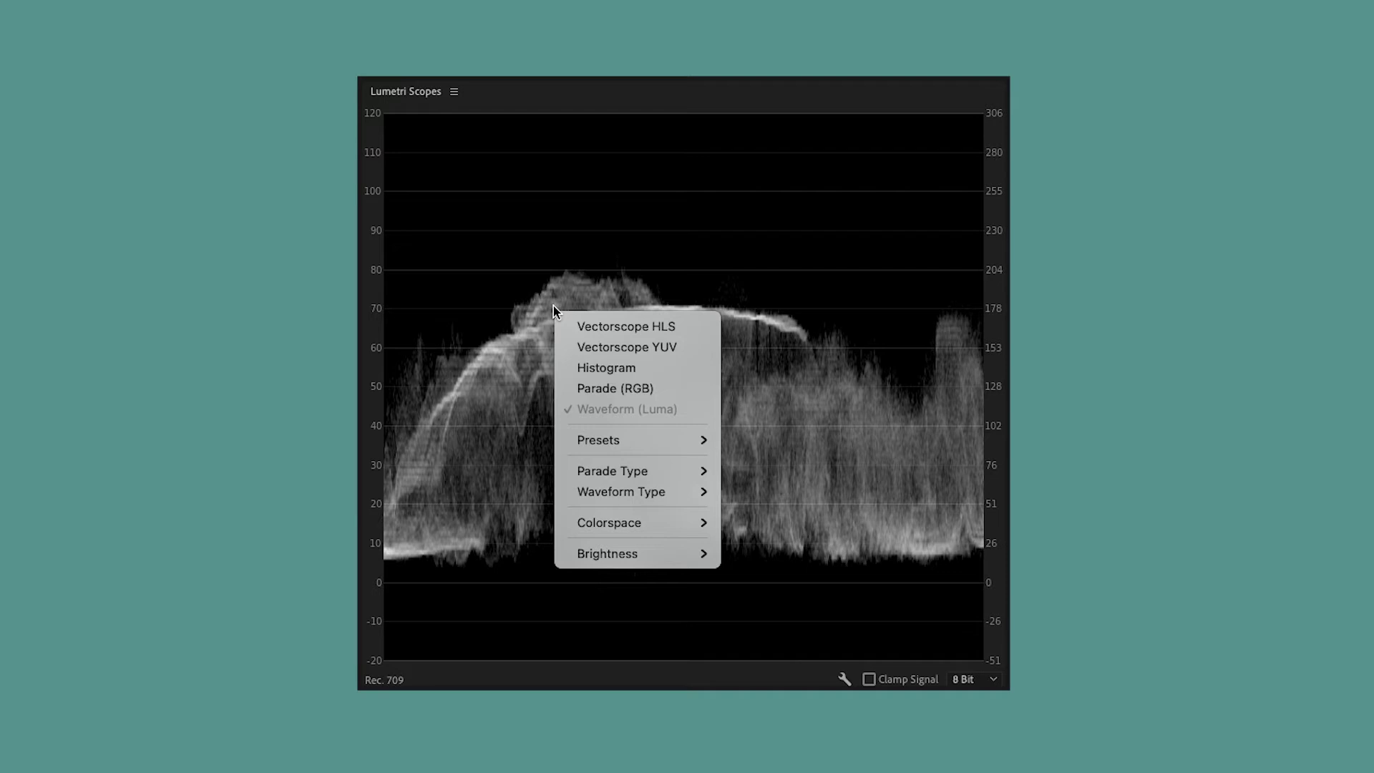
mouse_move(677, 478)
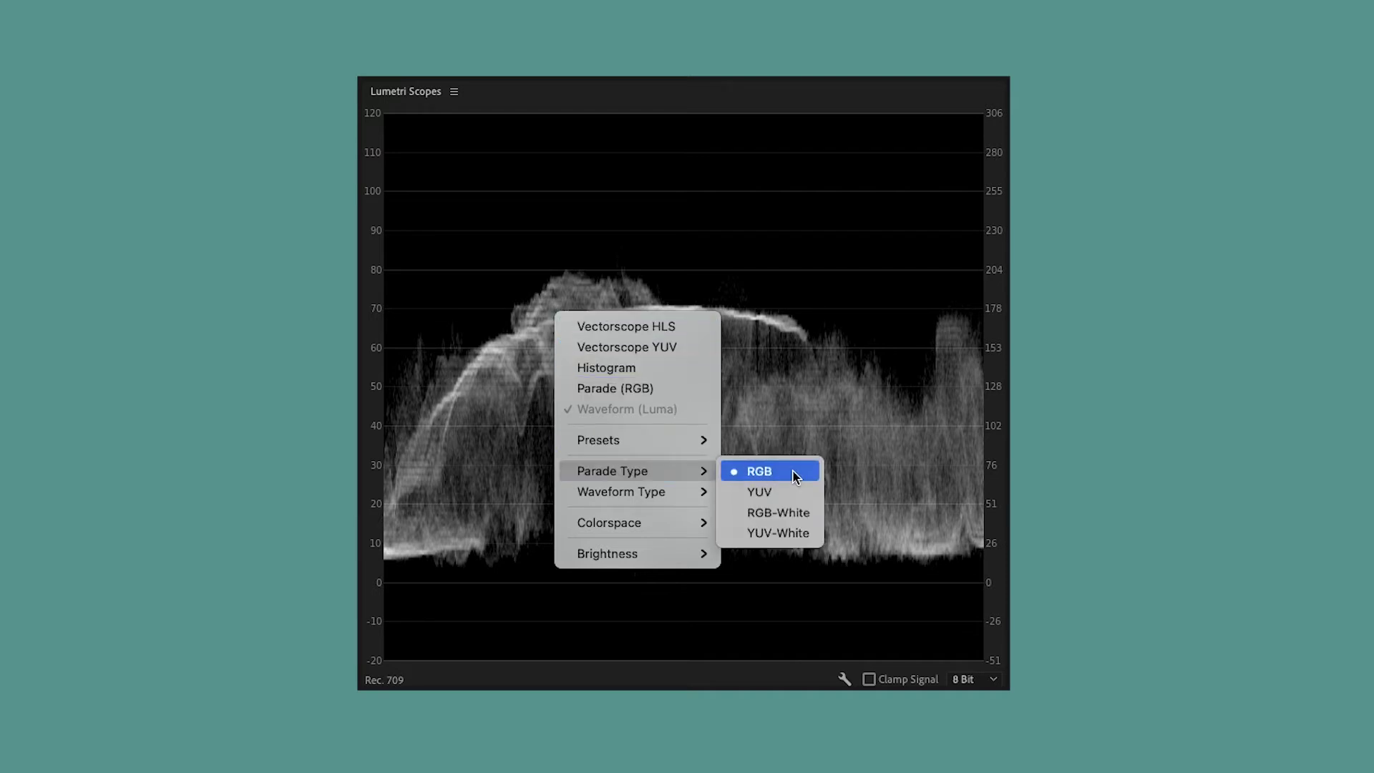
left_click(664, 390)
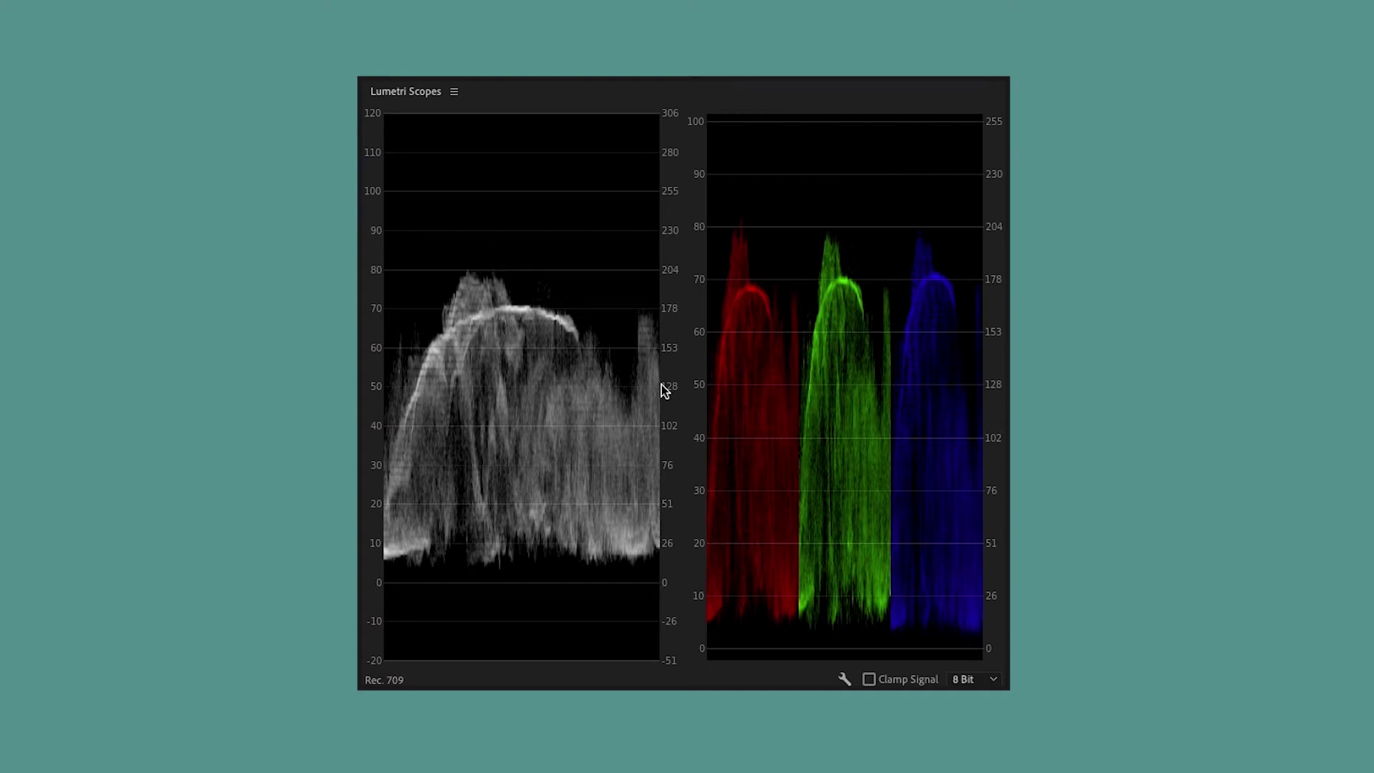
right_click(542, 289)
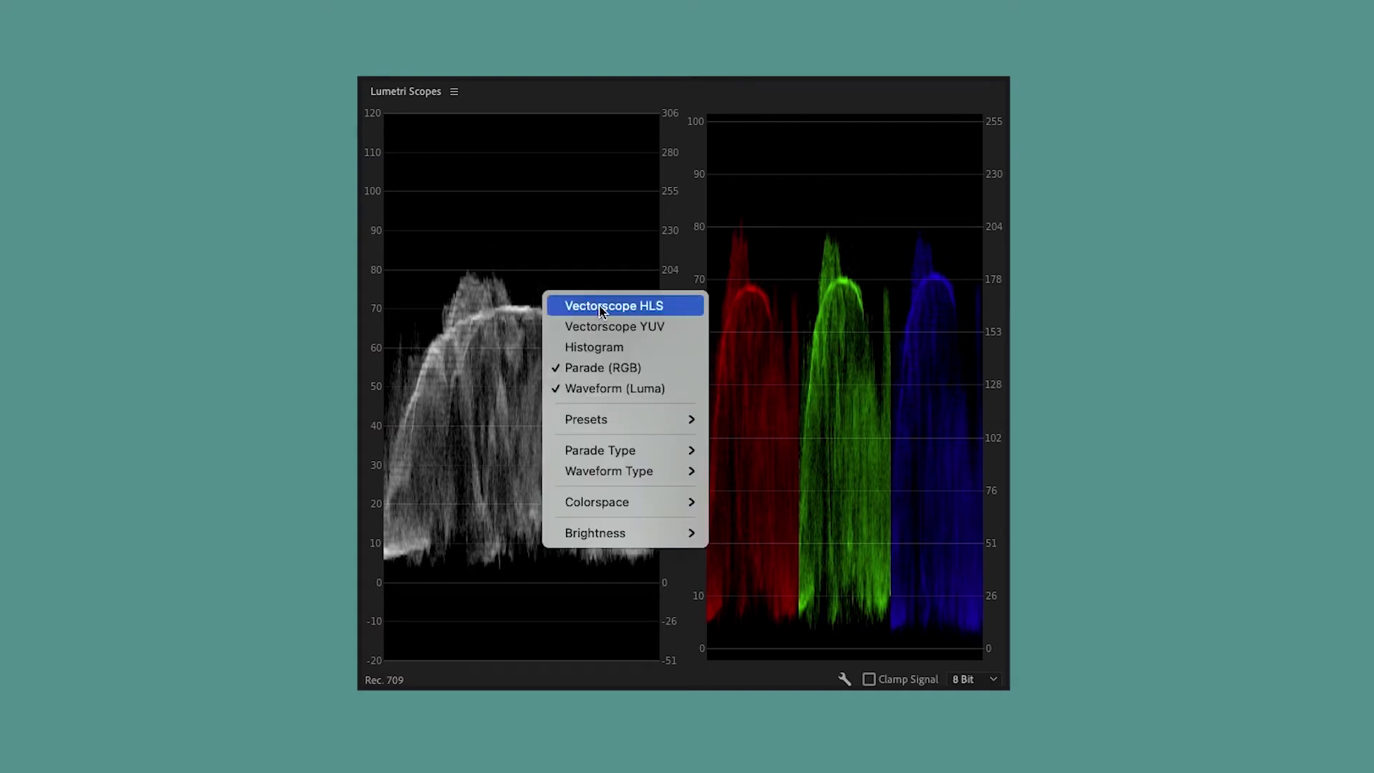
left_click(679, 394)
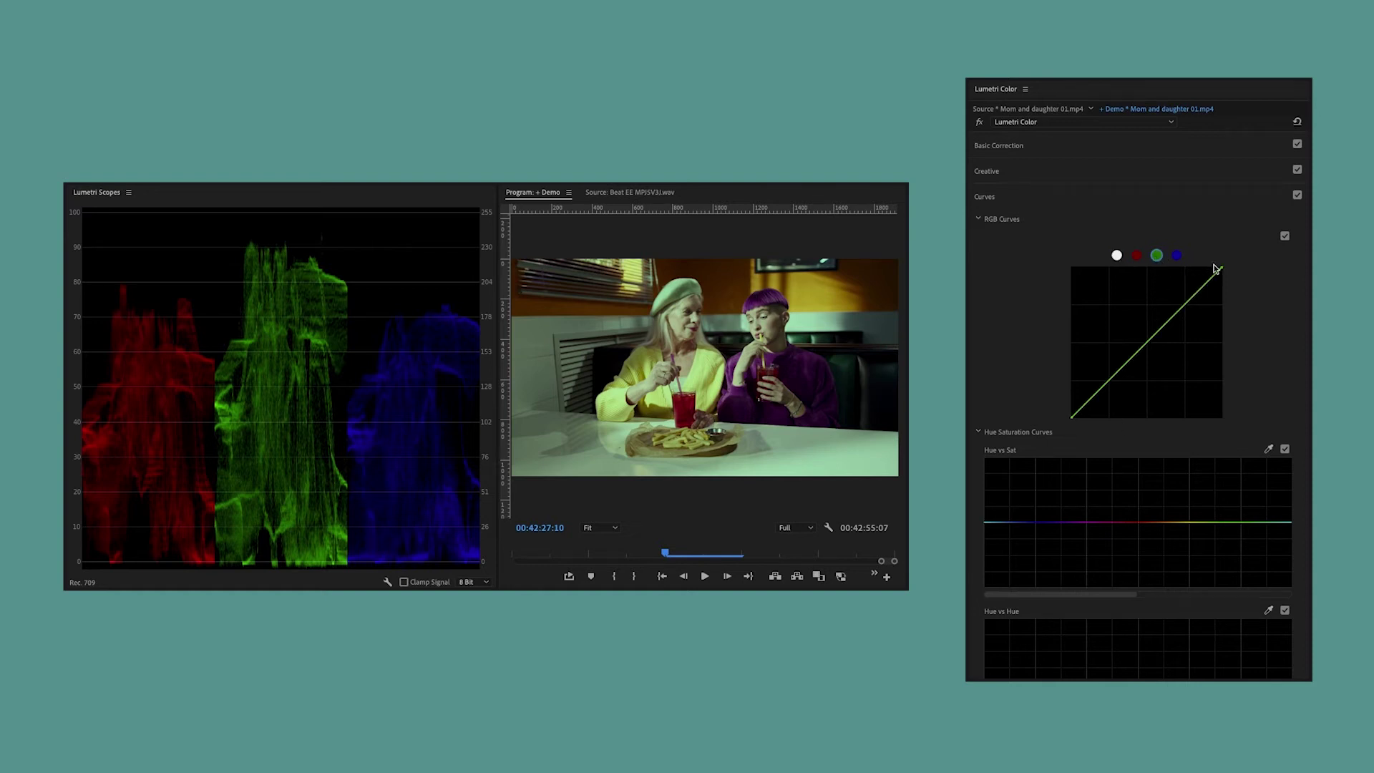
Drag the green curve's top-right point down to reduce the green cast in the highlights.
left_click_drag(1222, 272, 1239, 294)
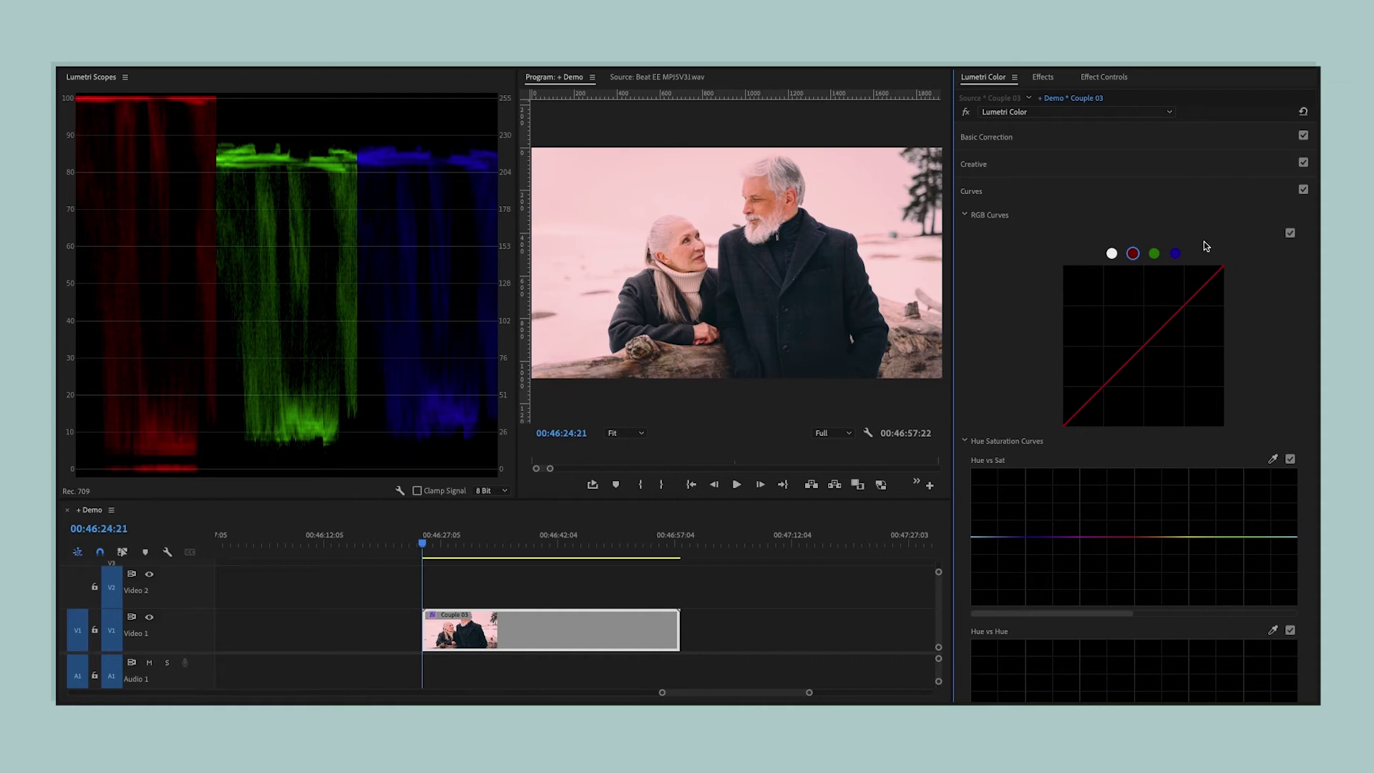
Apply Crop to Couple 03, crop to a small pink background patch, and enable Zoom.
left_click(1048, 79)
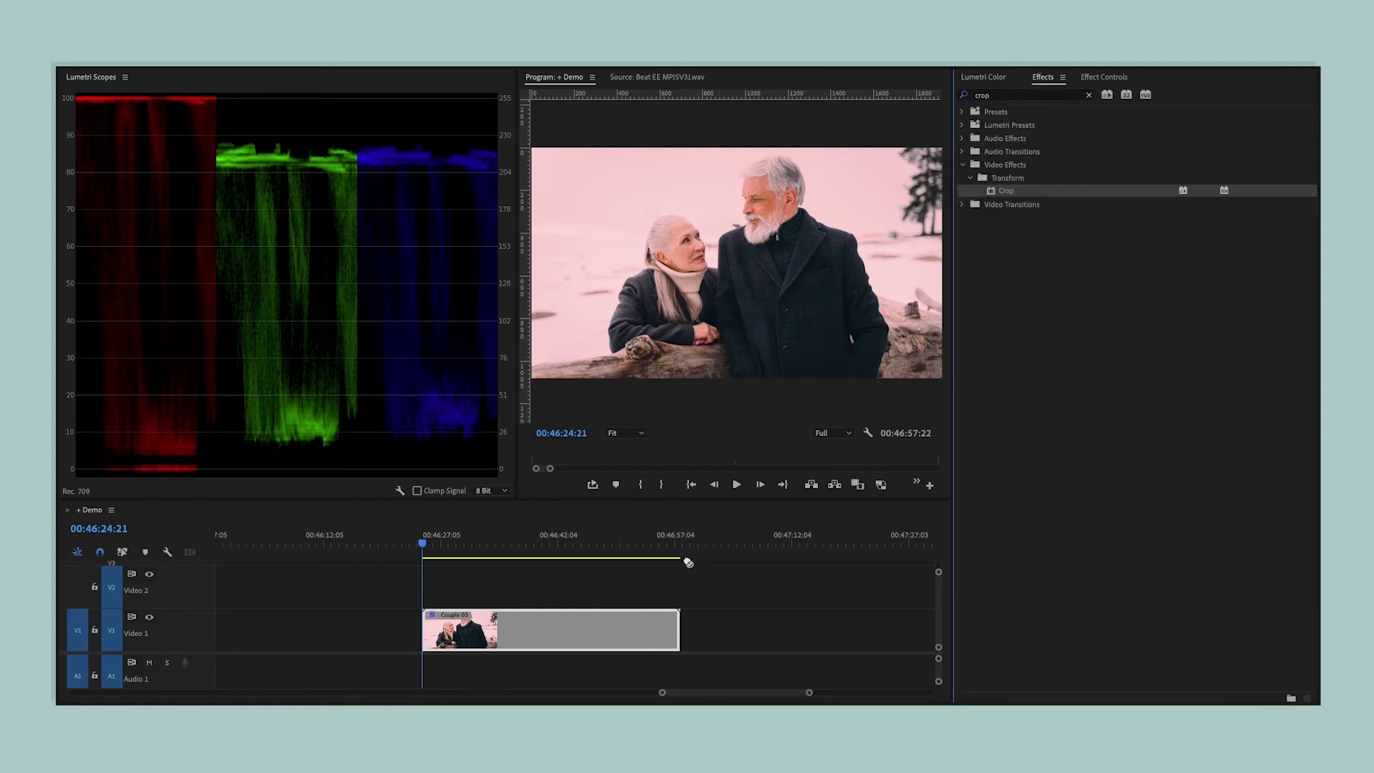
left_click_drag(688, 563, 631, 624)
left_click(1103, 78)
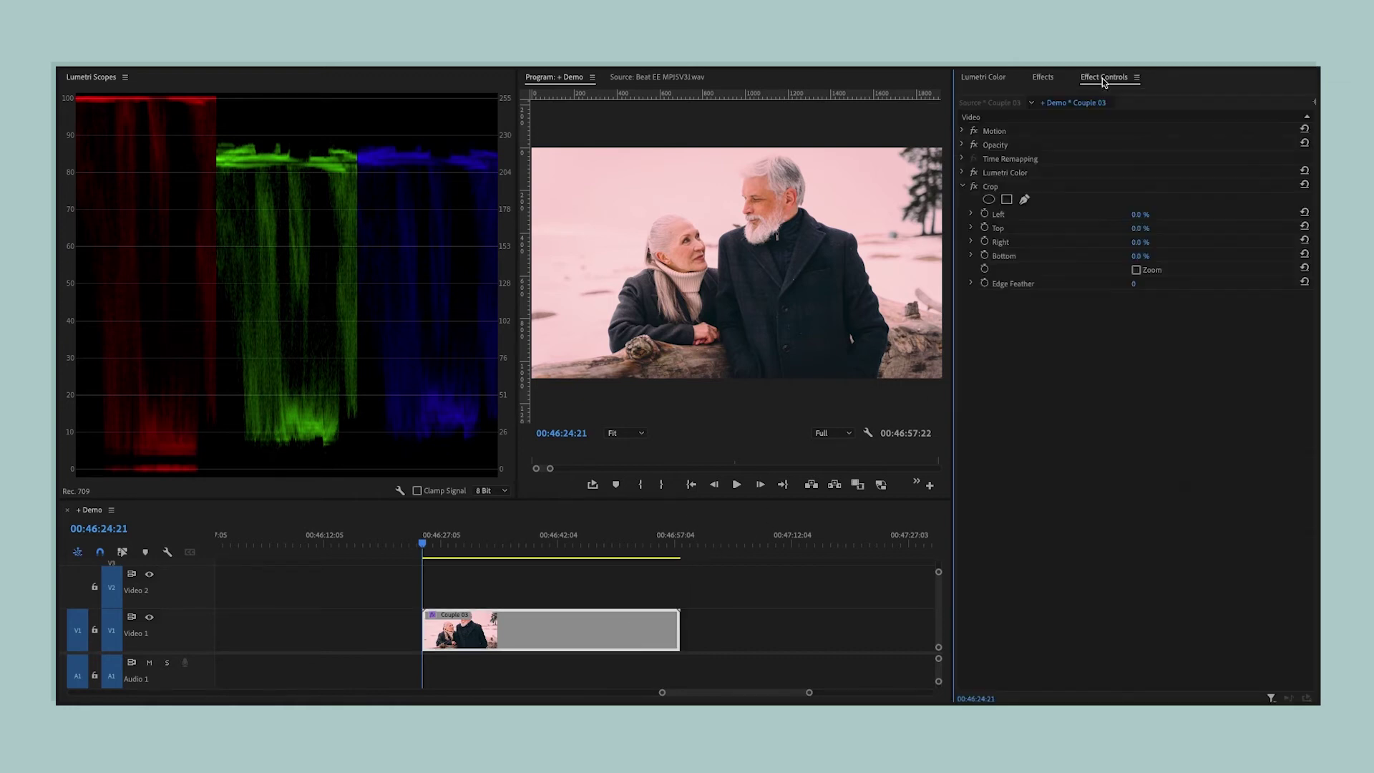
left_click(1008, 187)
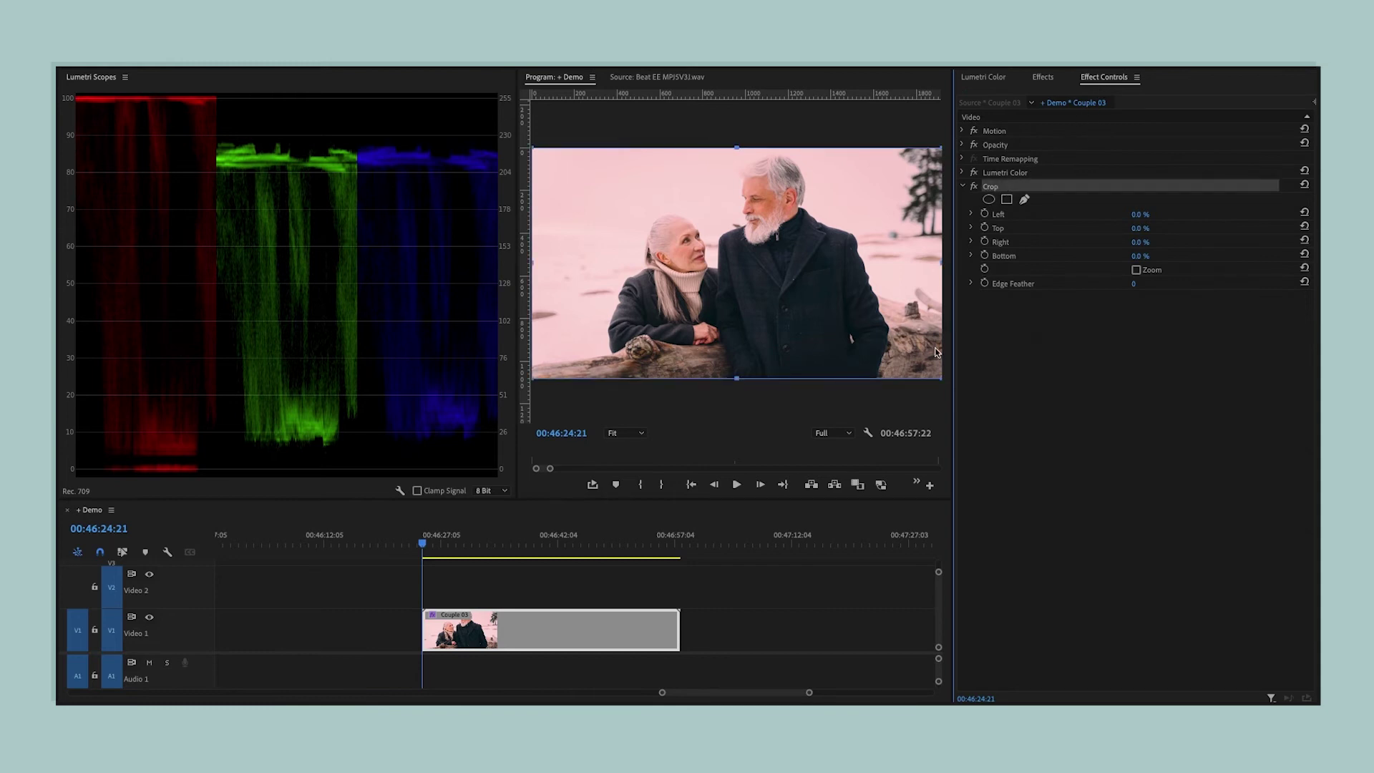
left_click_drag(937, 379, 731, 202)
left_click_drag(533, 149, 691, 156)
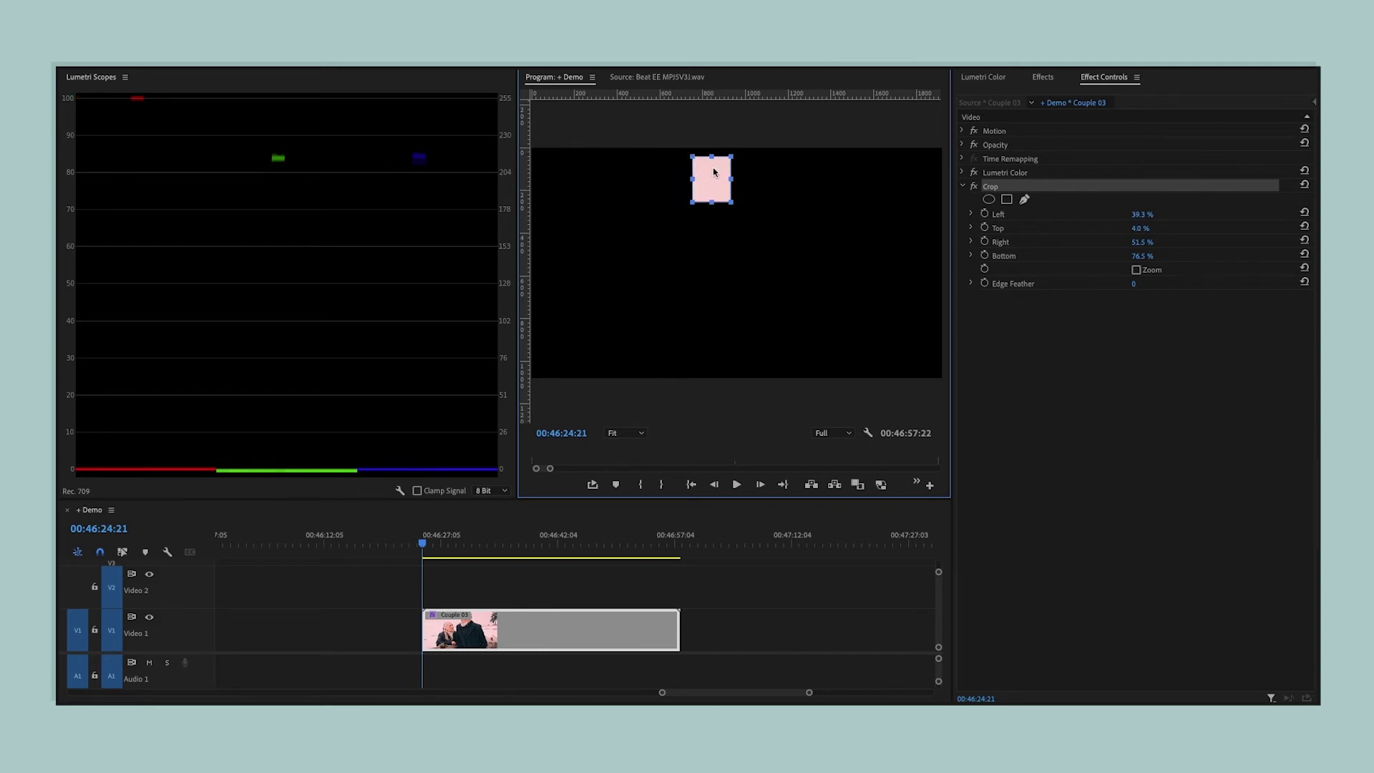
left_click(1137, 271)
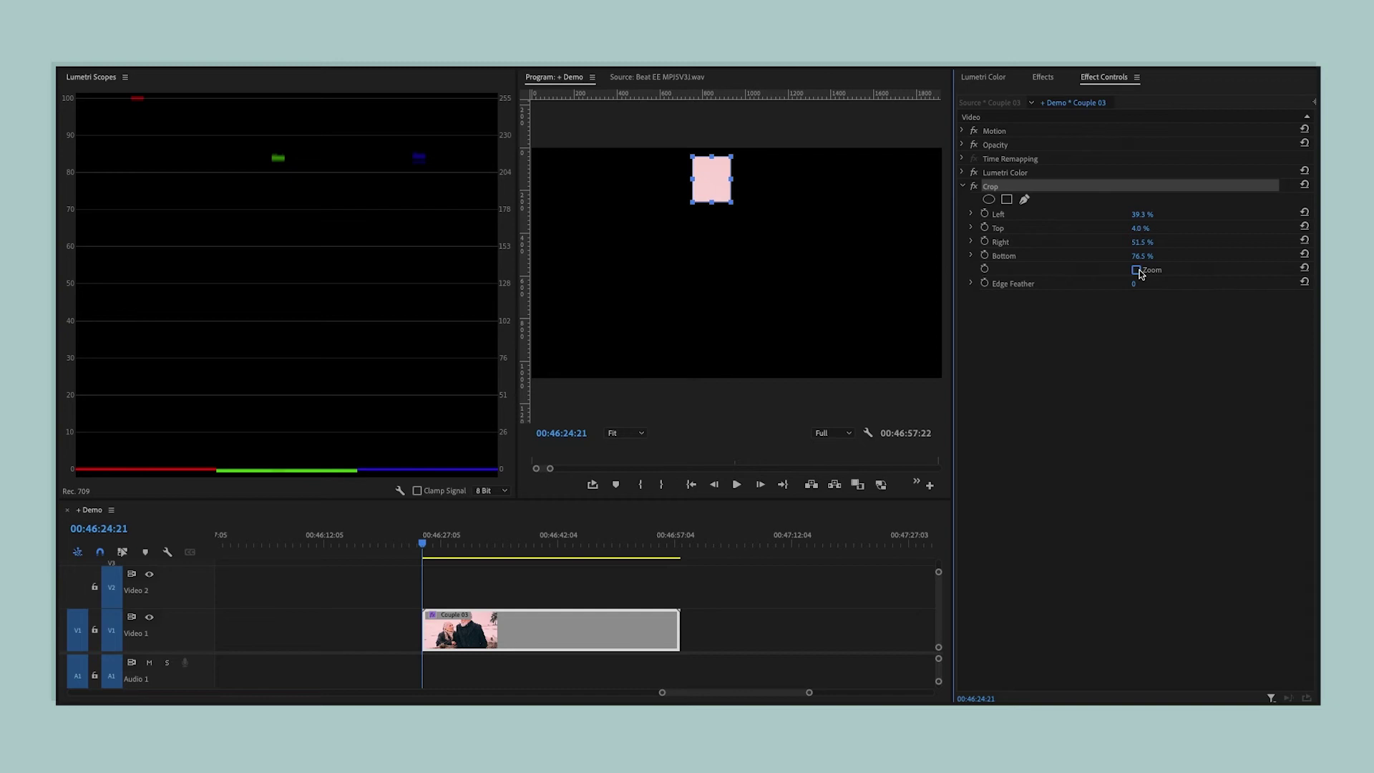
left_click(1137, 270)
left_click(1128, 322)
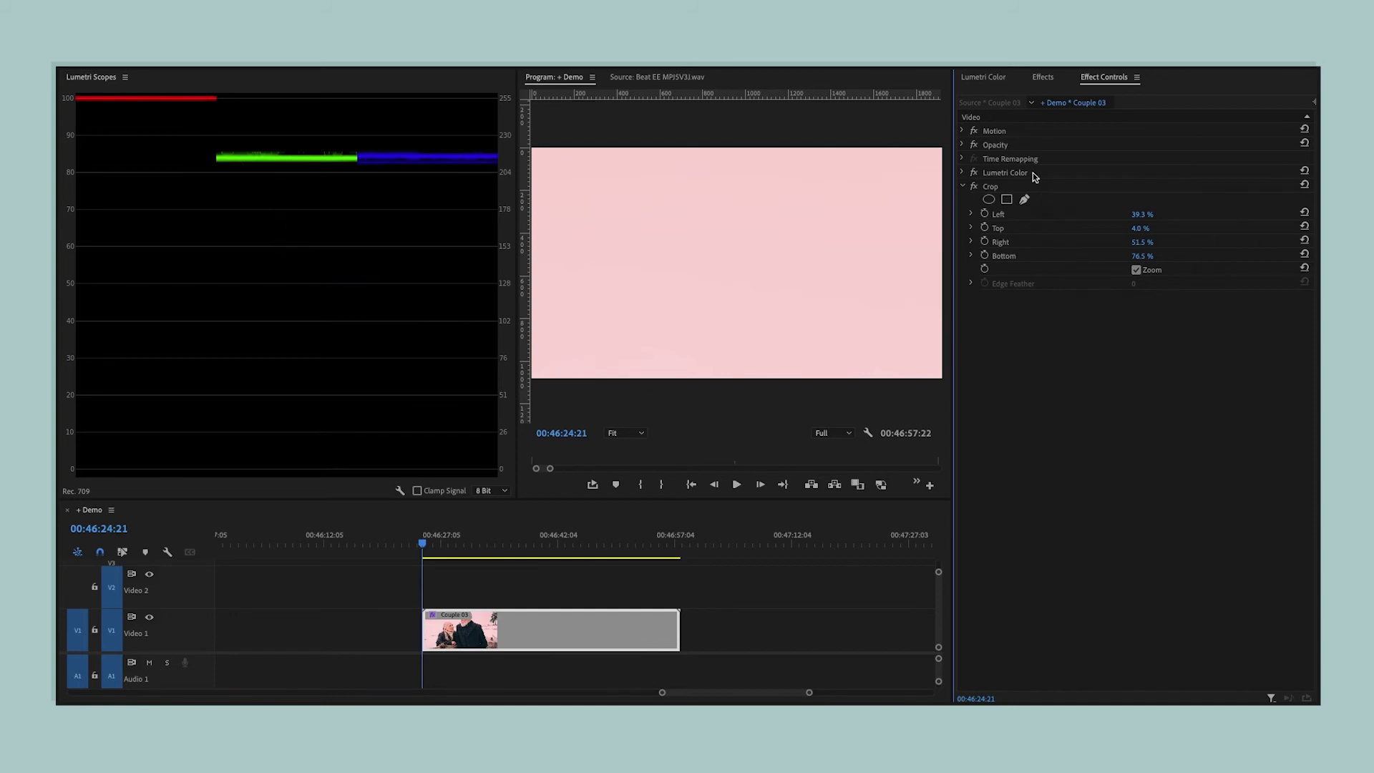
Lower red and lift green and blue curves until parade traces level near 94, then compare.
left_click(983, 77)
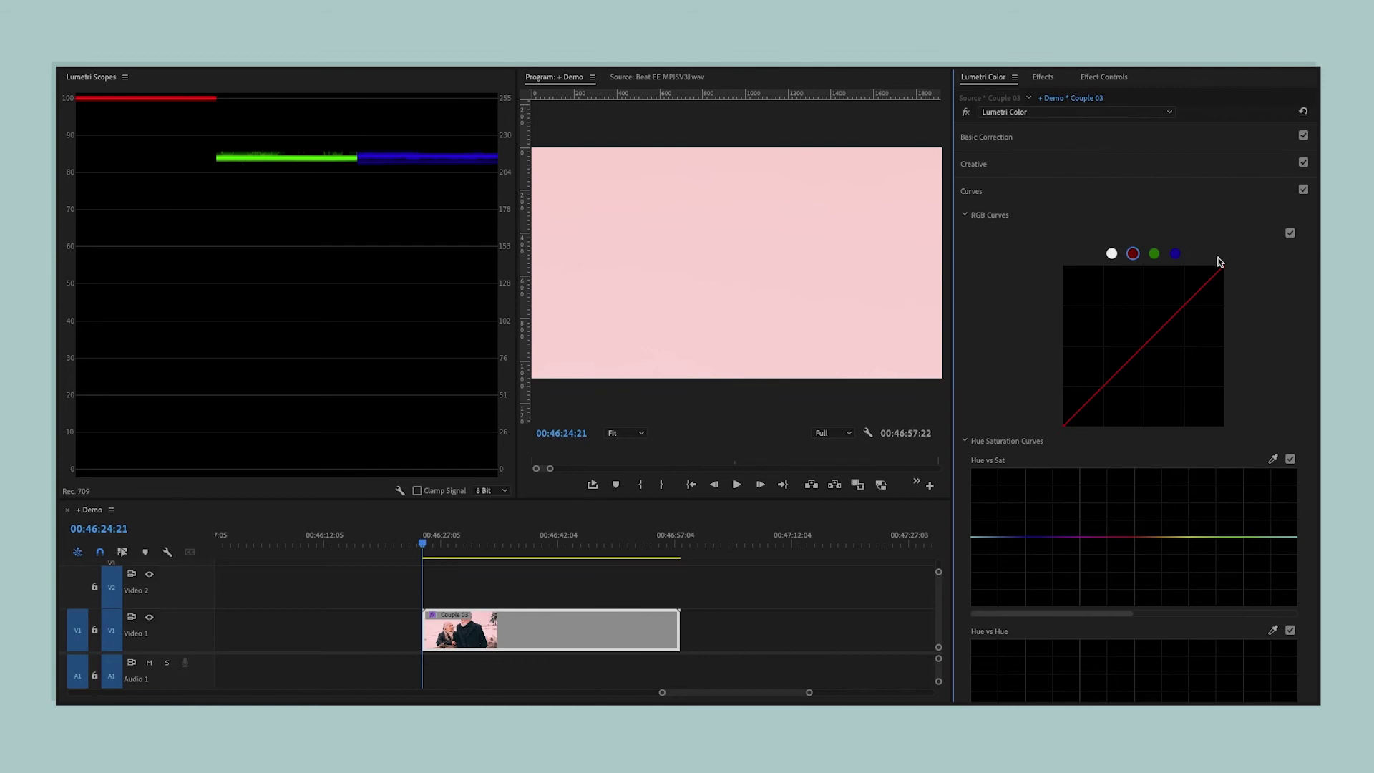
left_click_drag(1224, 270, 1209, 268)
left_click(1153, 253)
left_click(1174, 253)
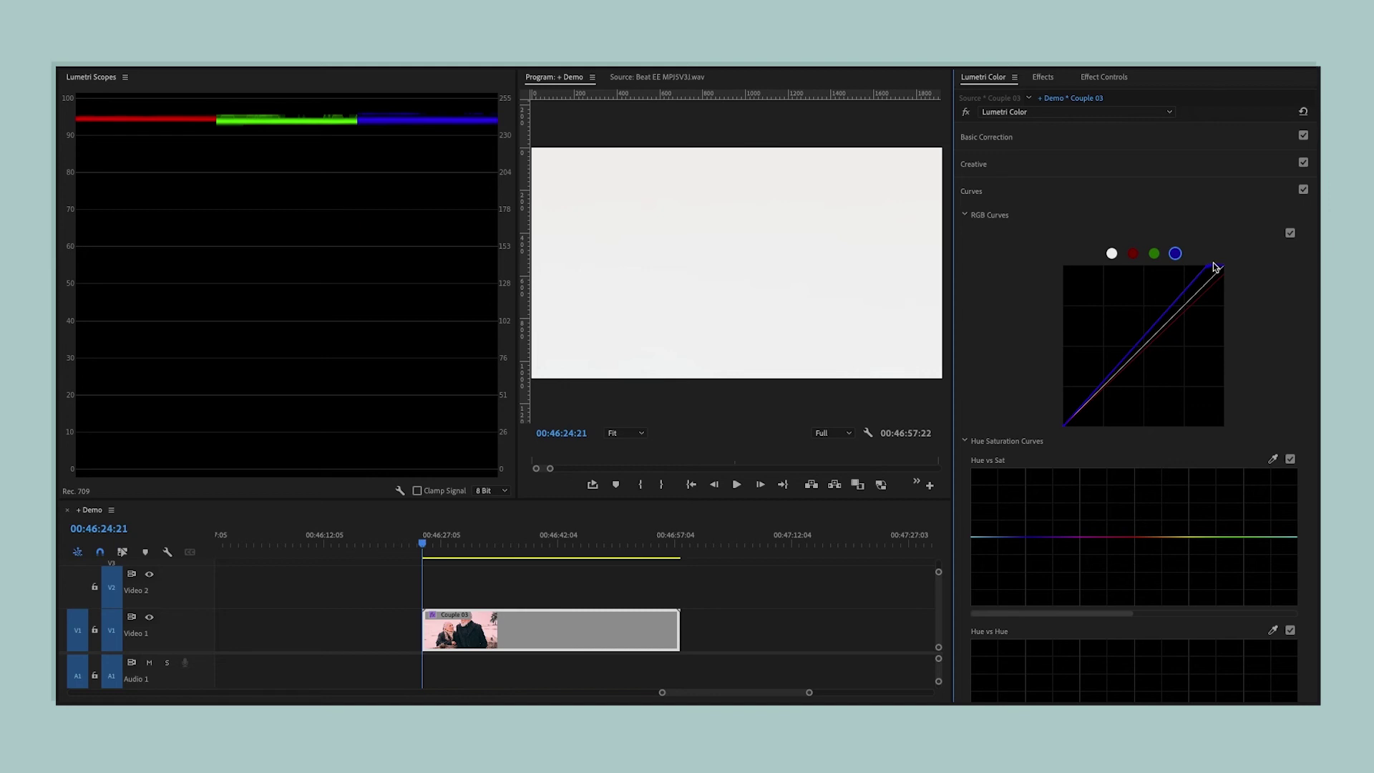
left_click(1289, 234)
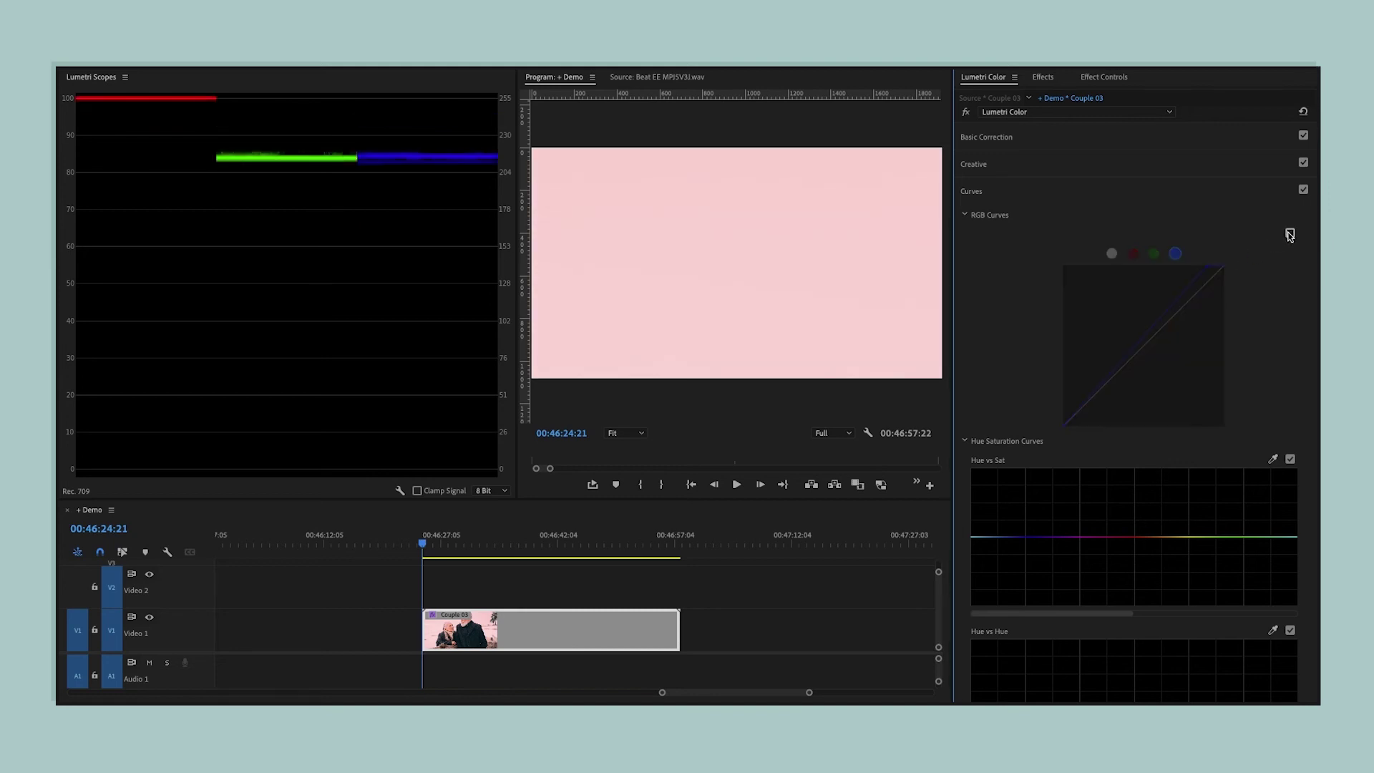
left_click(1289, 234)
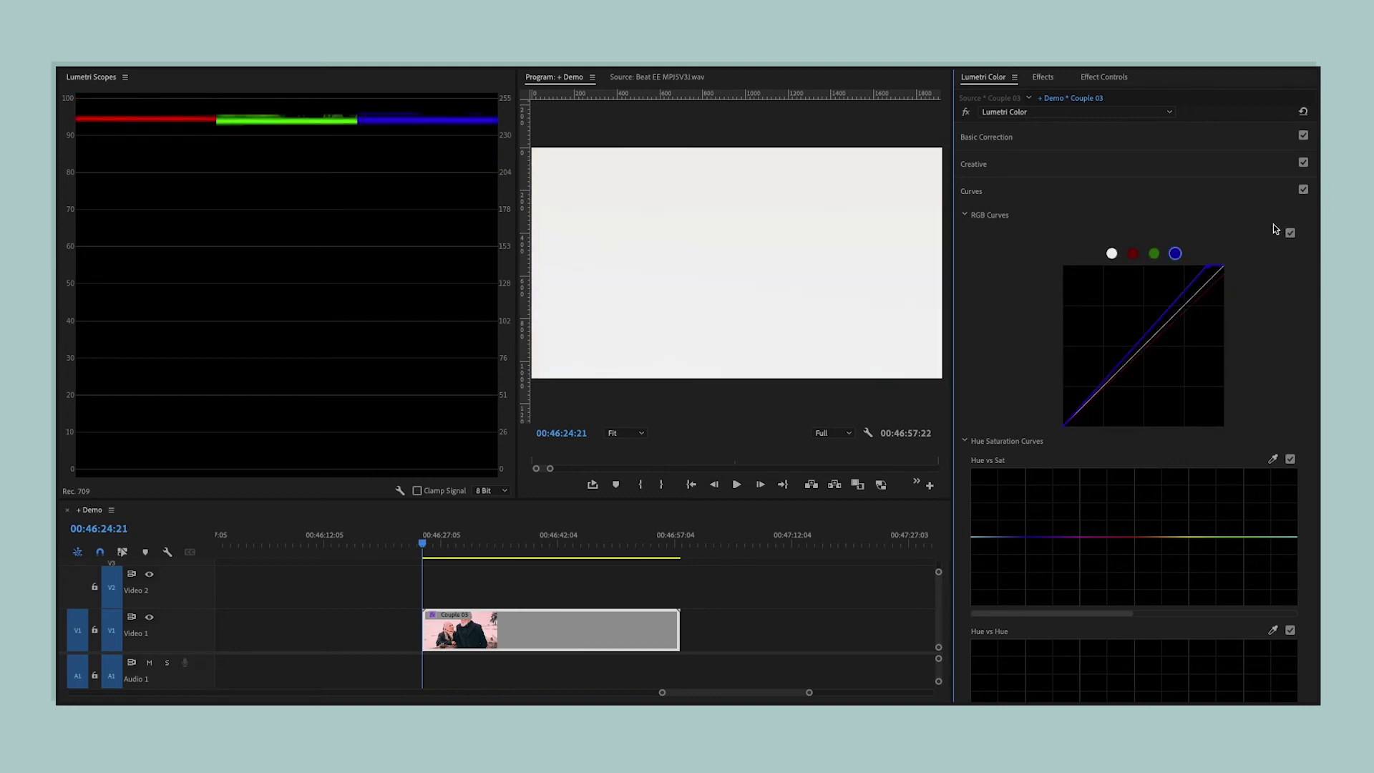
Delete the Crop effect from Couple 03 and toggle RGB Curves off and on to compare.
left_click(1104, 78)
left_click(1021, 187)
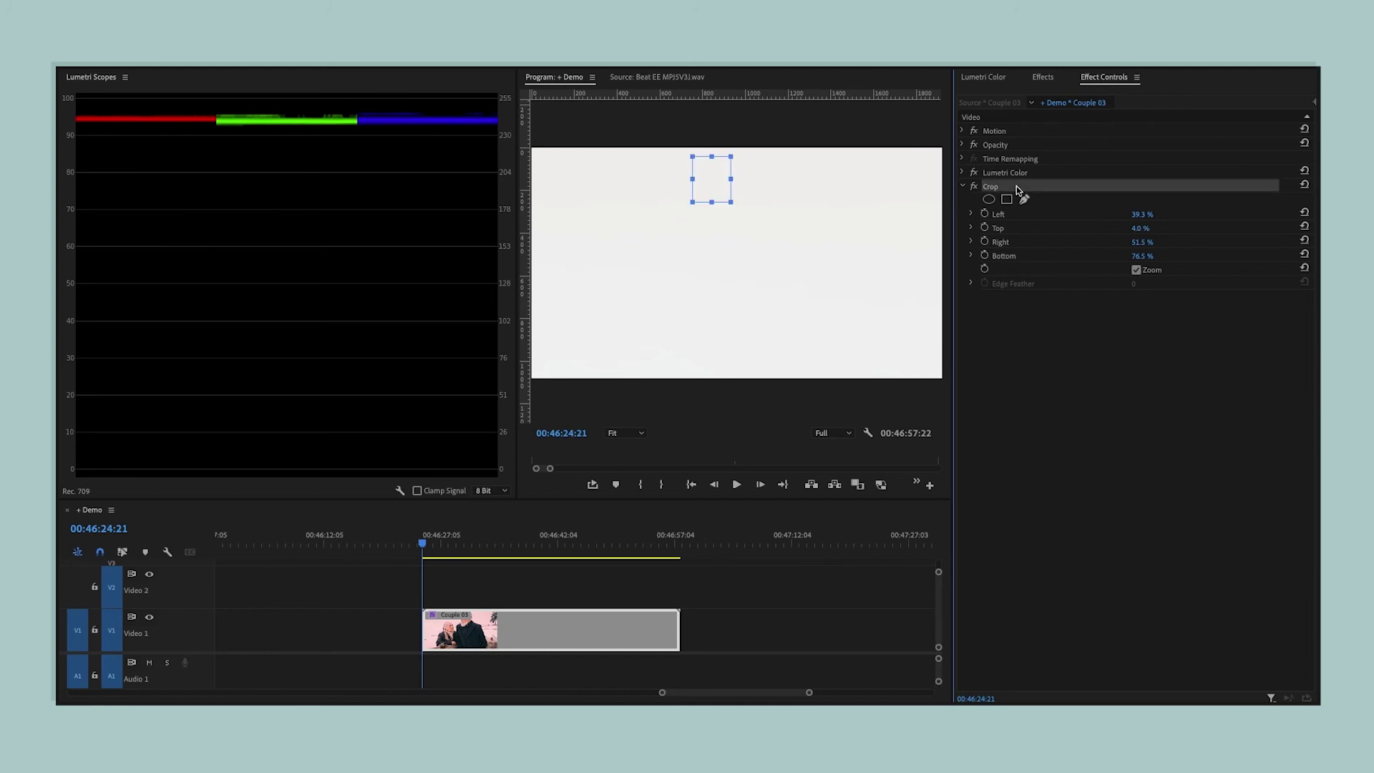
key("Delete")
left_click(984, 77)
left_click(1289, 234)
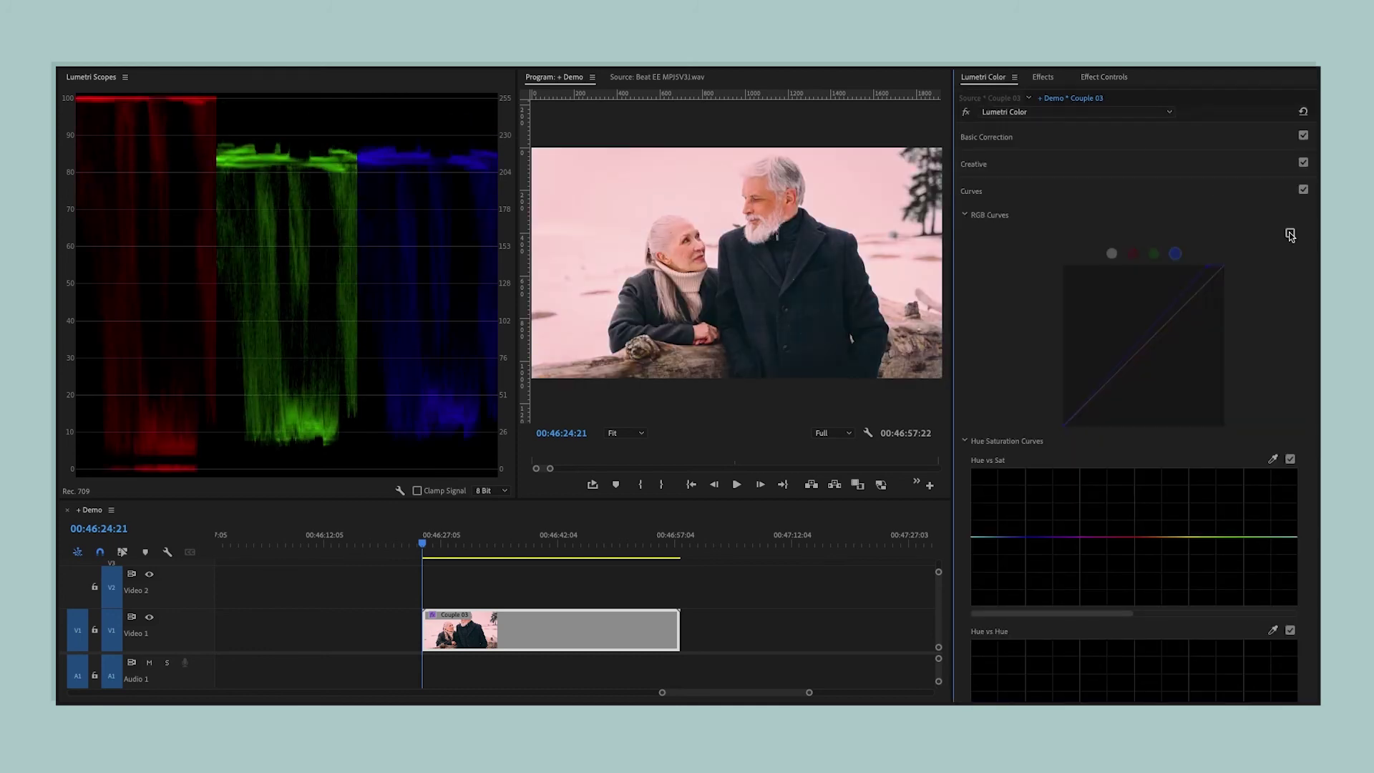
left_click(1289, 234)
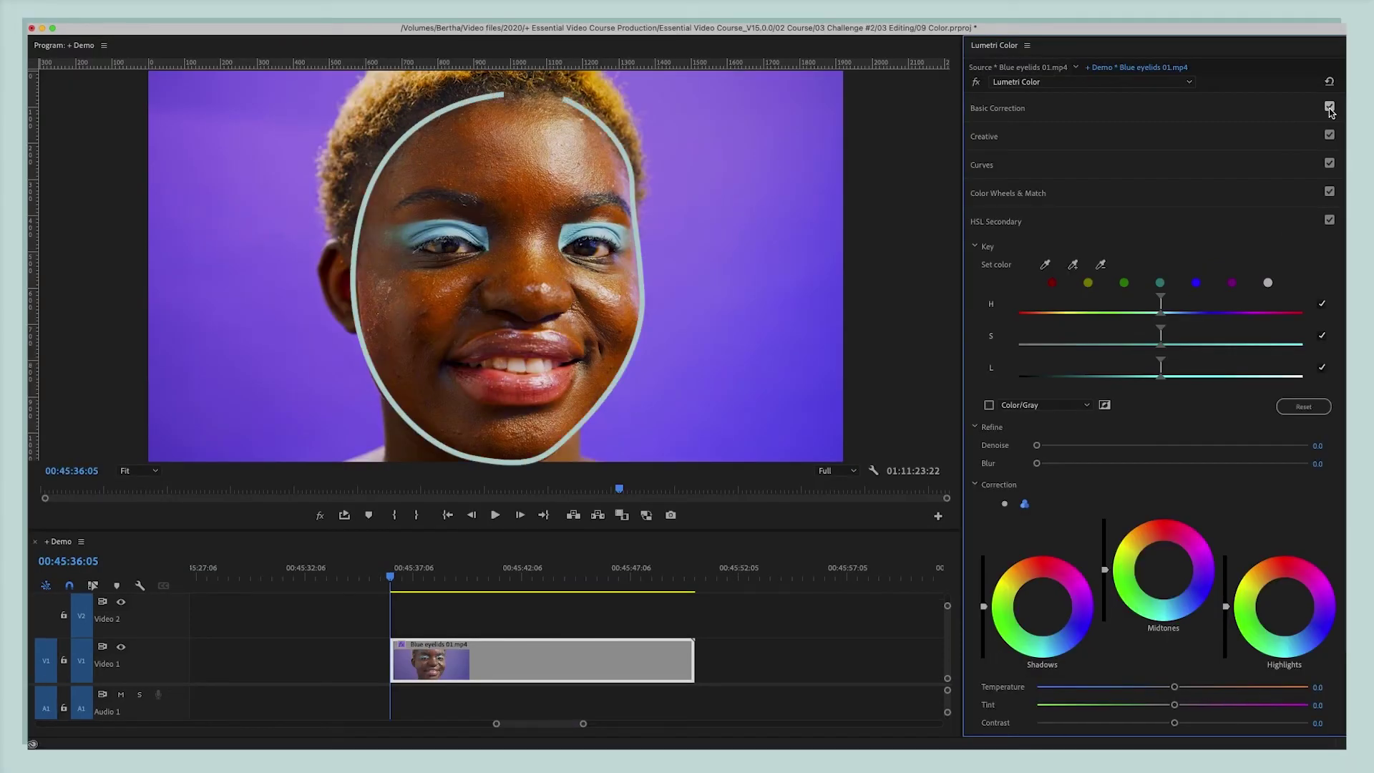
Drag a control in the Lumetri Color panel for the Palm trees 01 clip.
left_click_drag(1101, 337, 1134, 333)
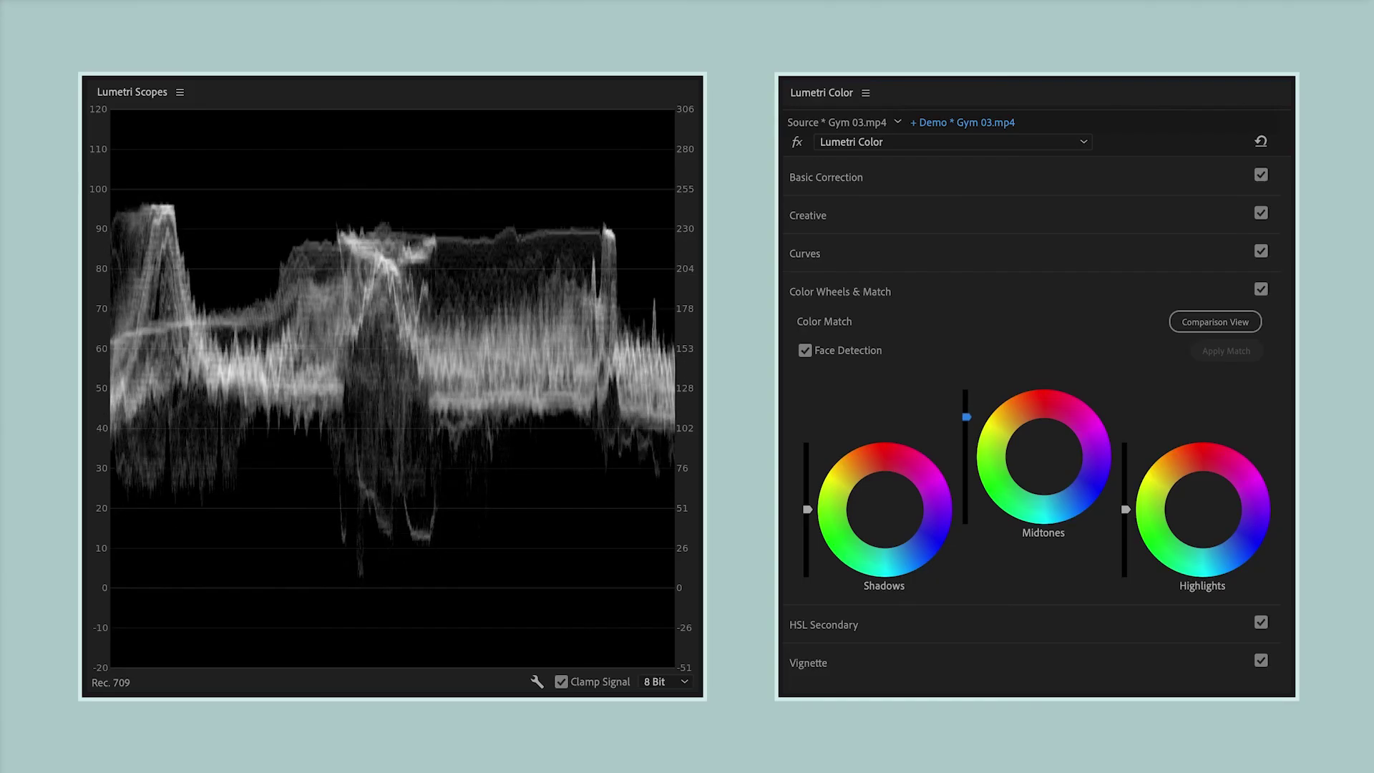